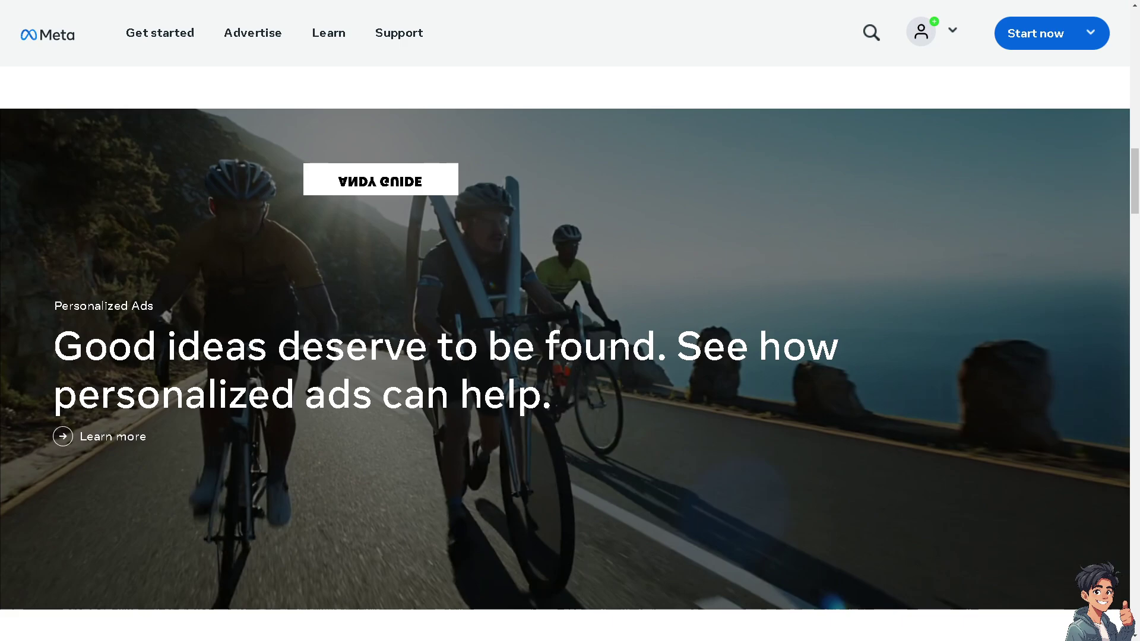
Step: Log in with Facebook and publish the 'How to Remove Payment Method on Facebook Page !' post
scroll(570, 321, up, 10)
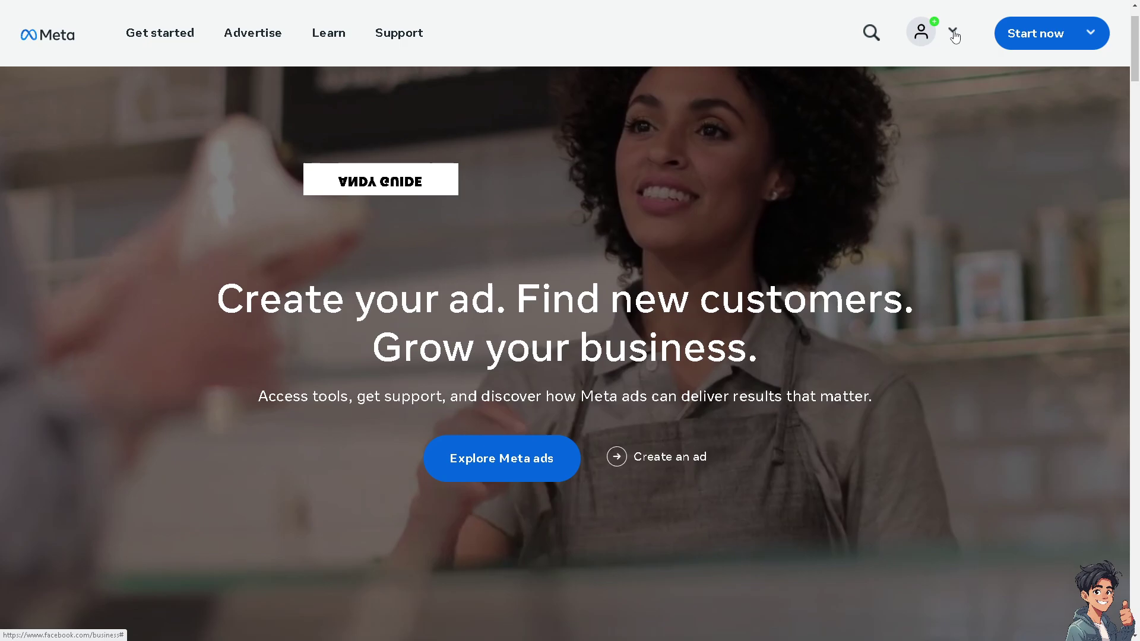
click(954, 34)
click(814, 186)
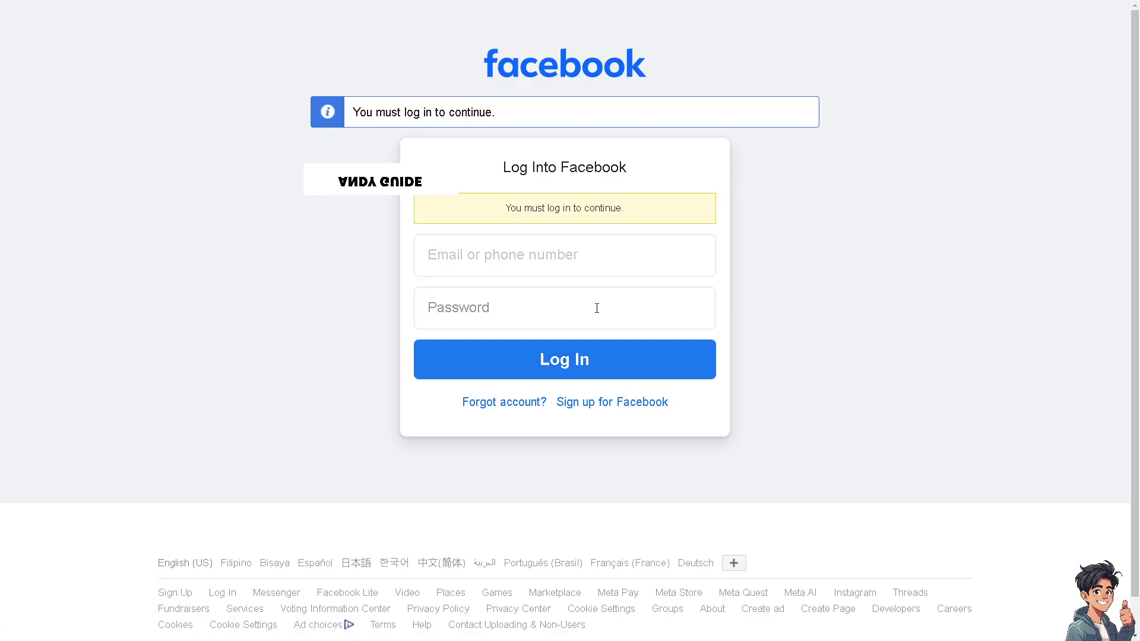
click(612, 404)
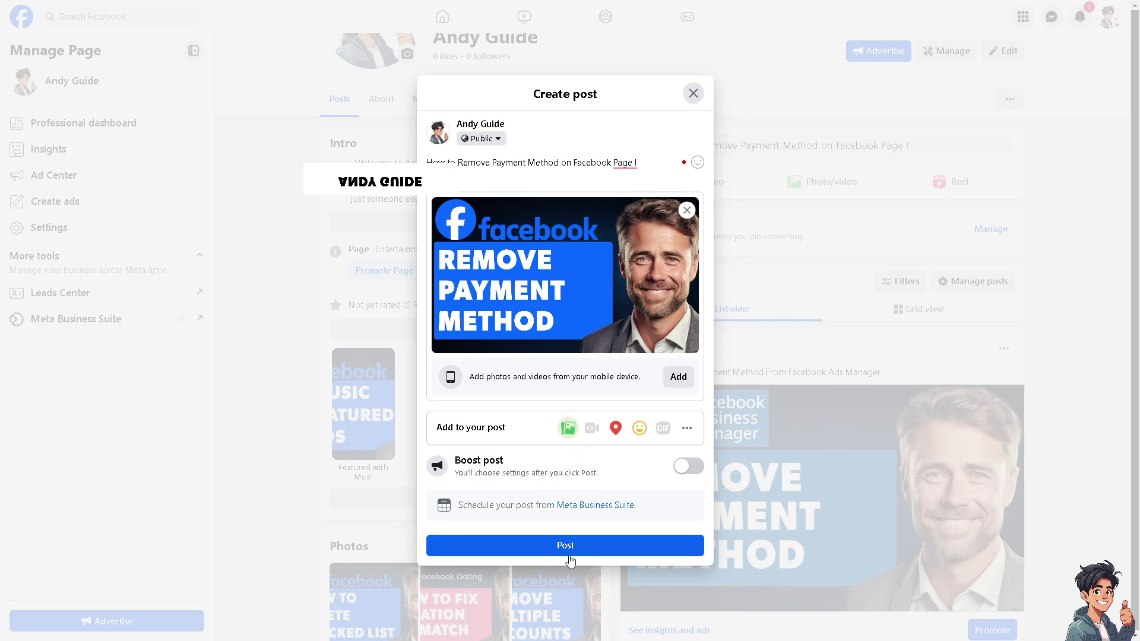
click(579, 546)
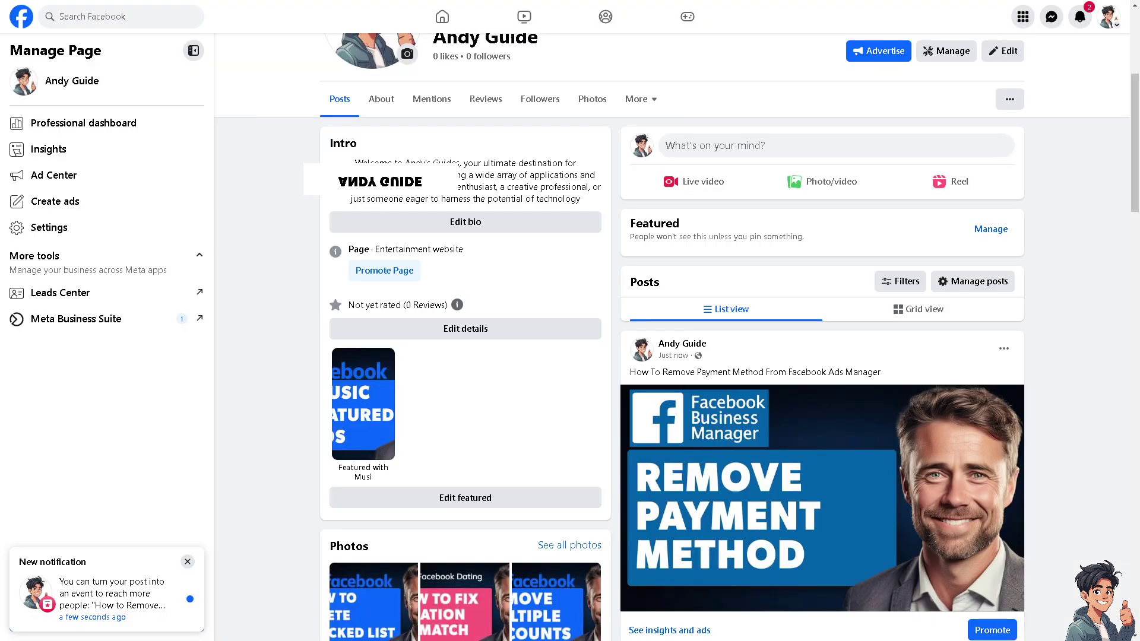
Step: View the new post's image full-screen and close the New notification popup
click(778, 525)
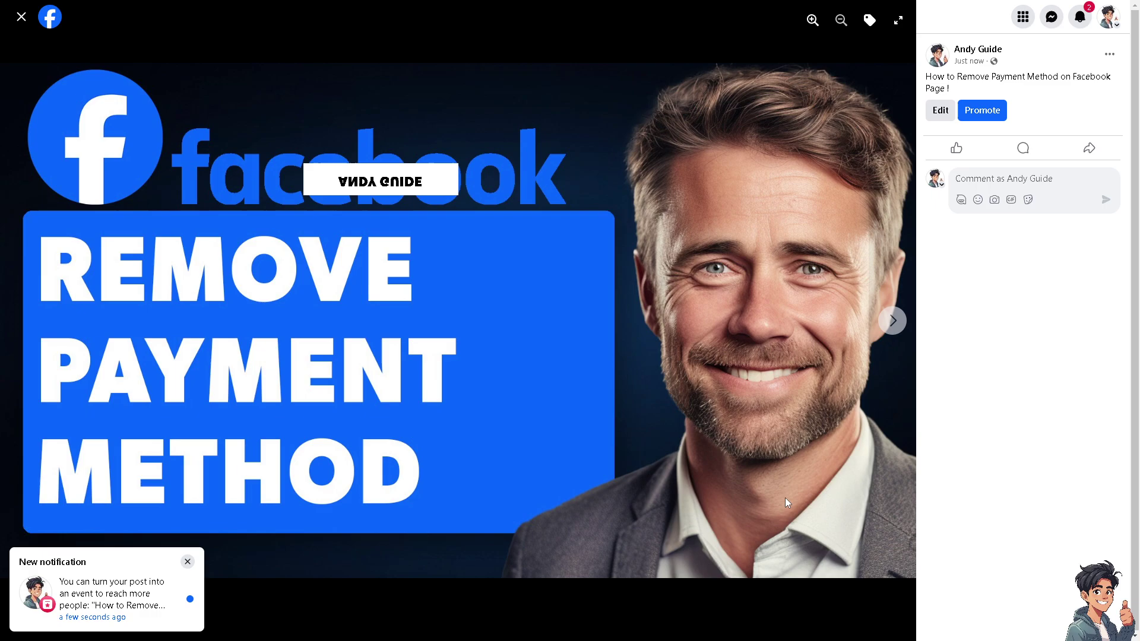
mouse_move(546, 277)
click(188, 562)
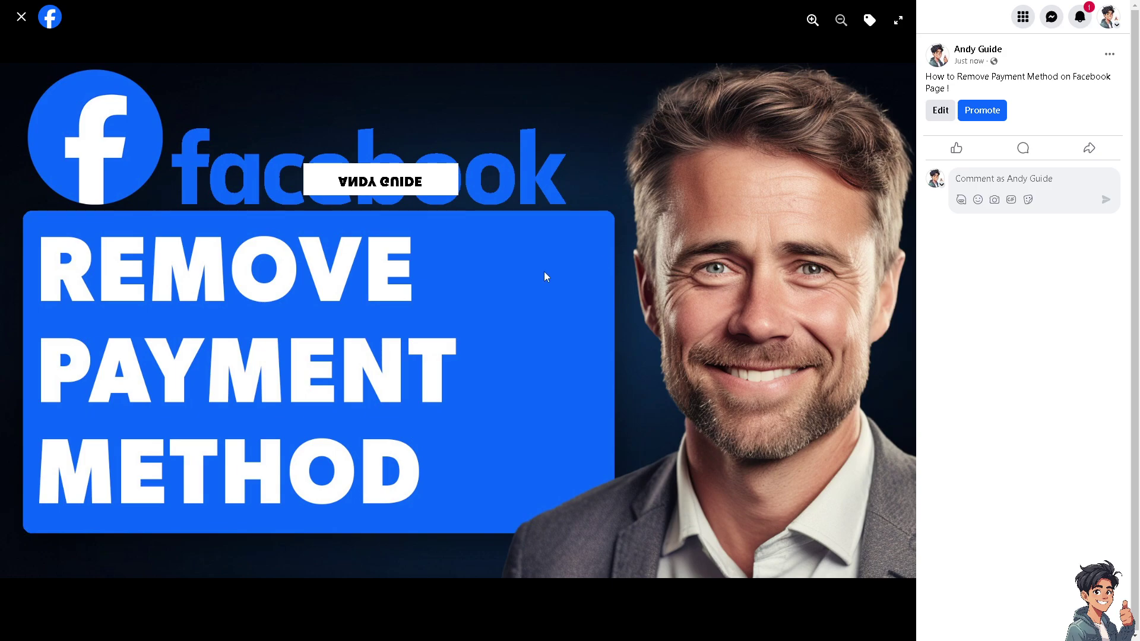
Step: Go from the profile menu through Settings & privacy to Accounts Center's Your information and permissions
click(1107, 24)
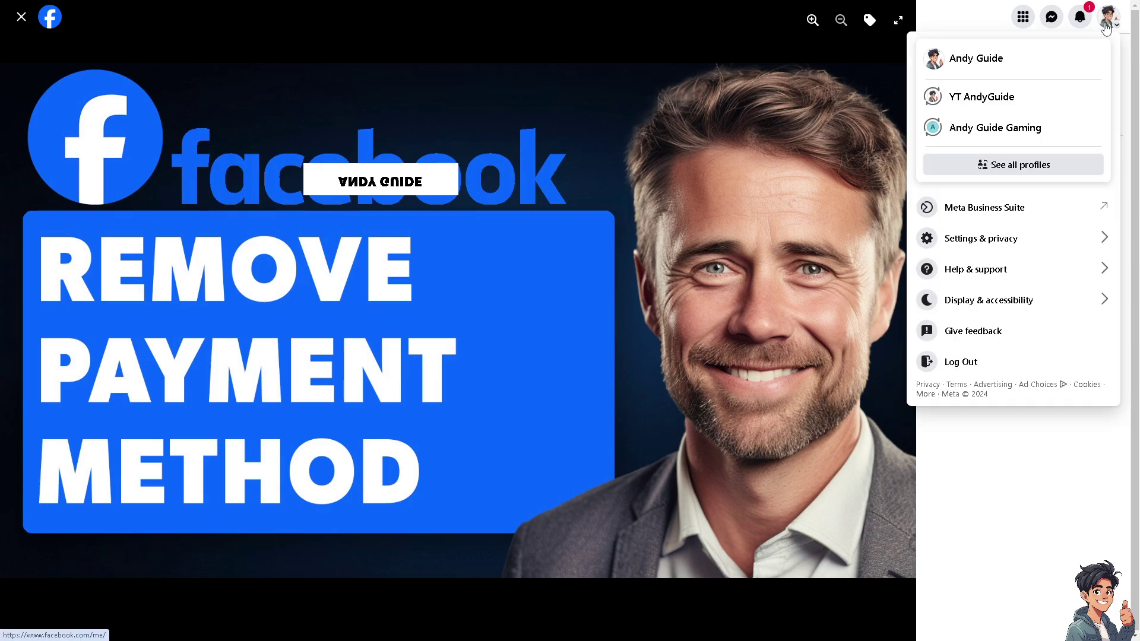
click(977, 244)
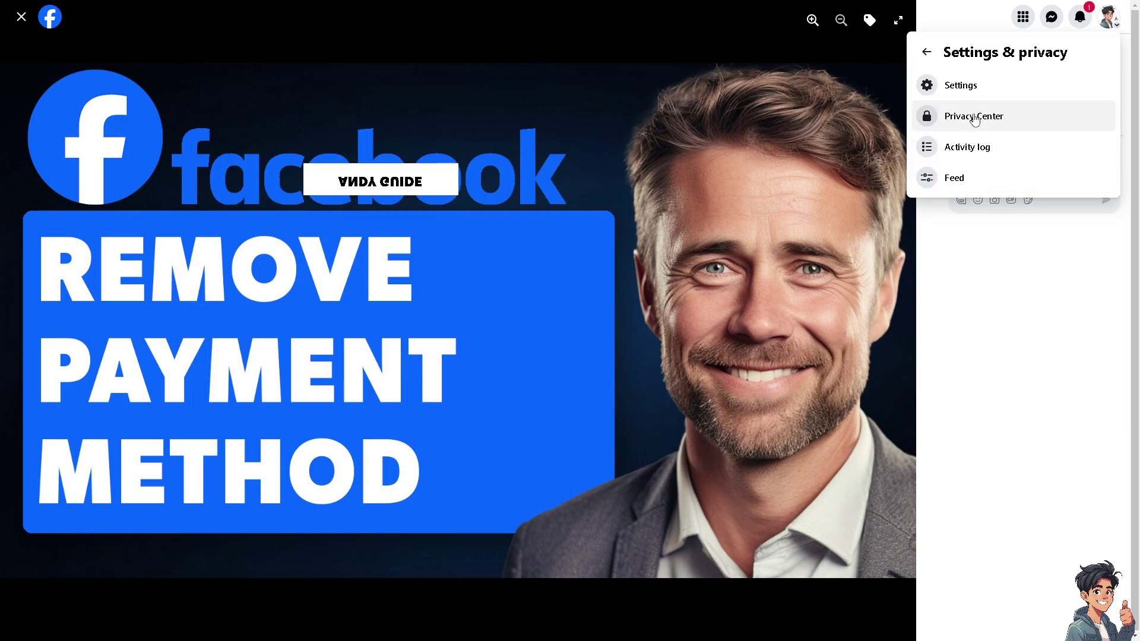
click(972, 95)
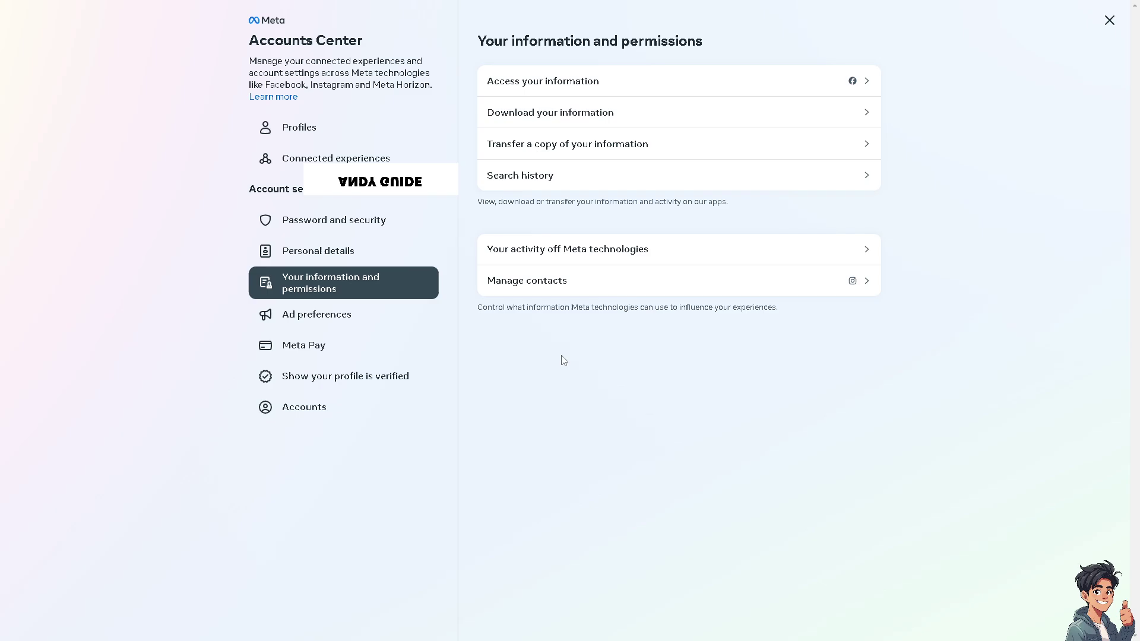
Step: Open Meta Pay's Orders and payments and check Activity, which lists no transactions
click(323, 350)
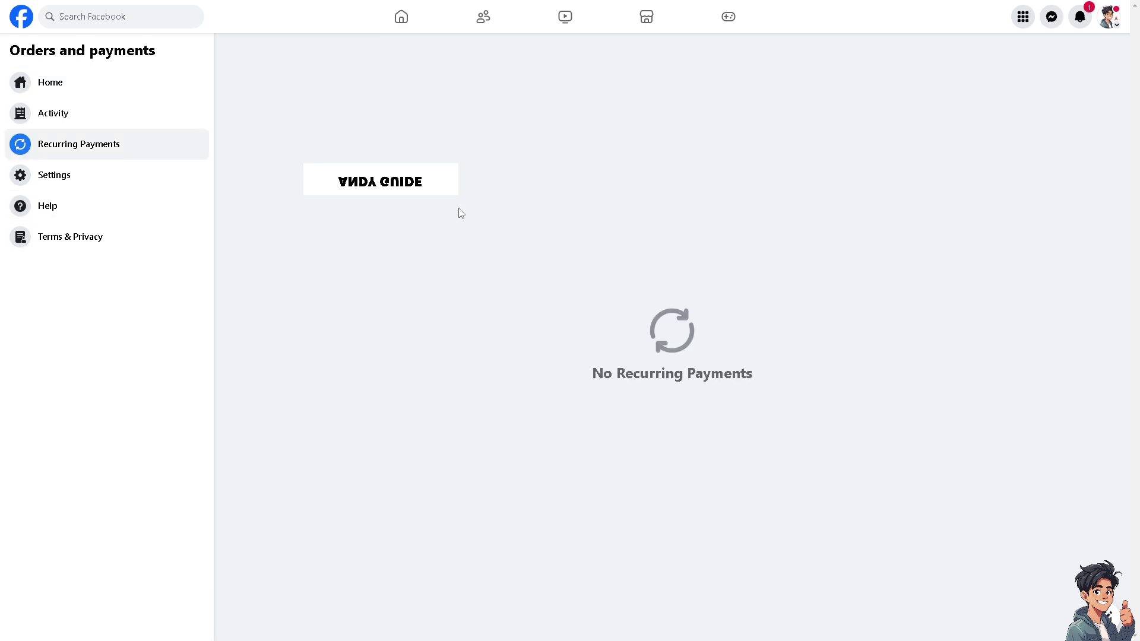
click(71, 121)
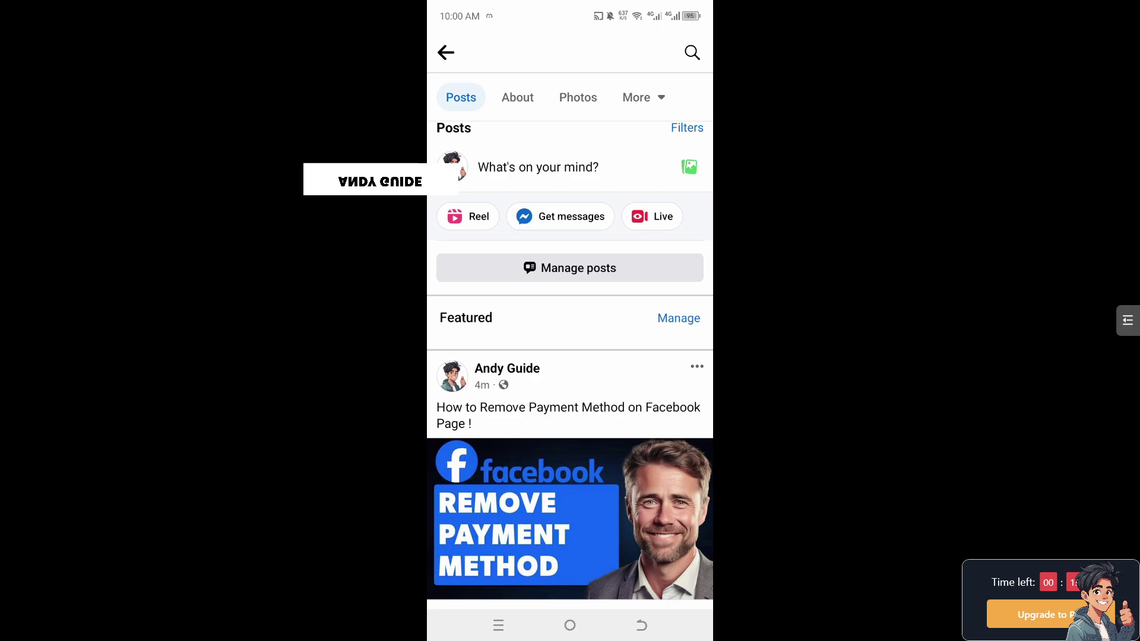
Step: In the Android app, go to Settings & privacy > Settings and scroll down to Payments
scroll(570, 357, up, 10)
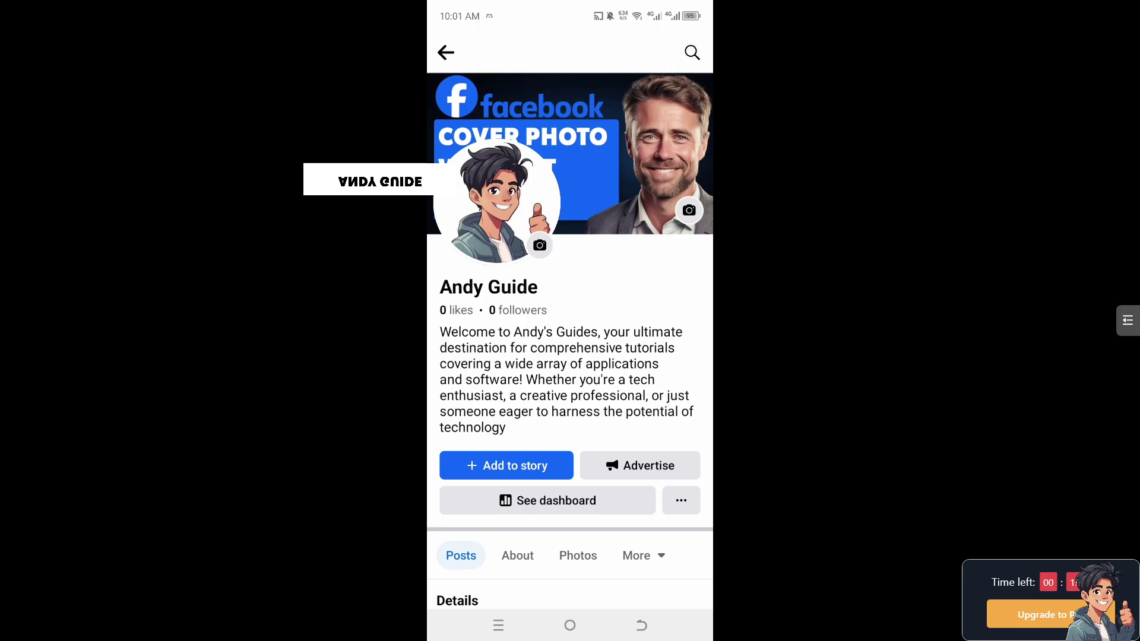
key(Escape)
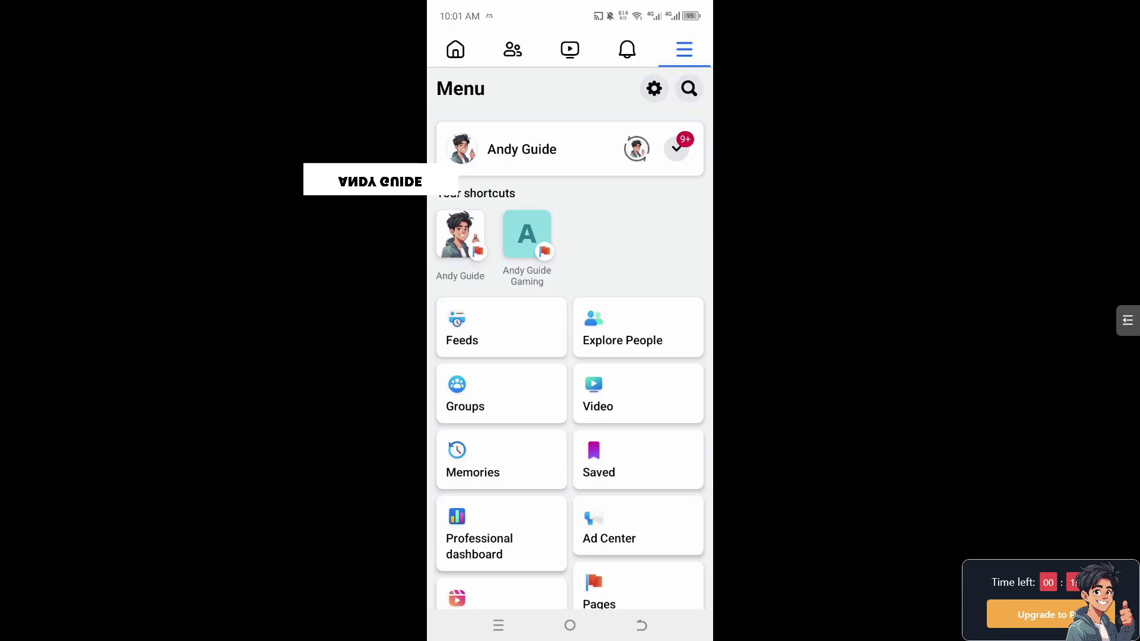
scroll(570, 356, down, 5)
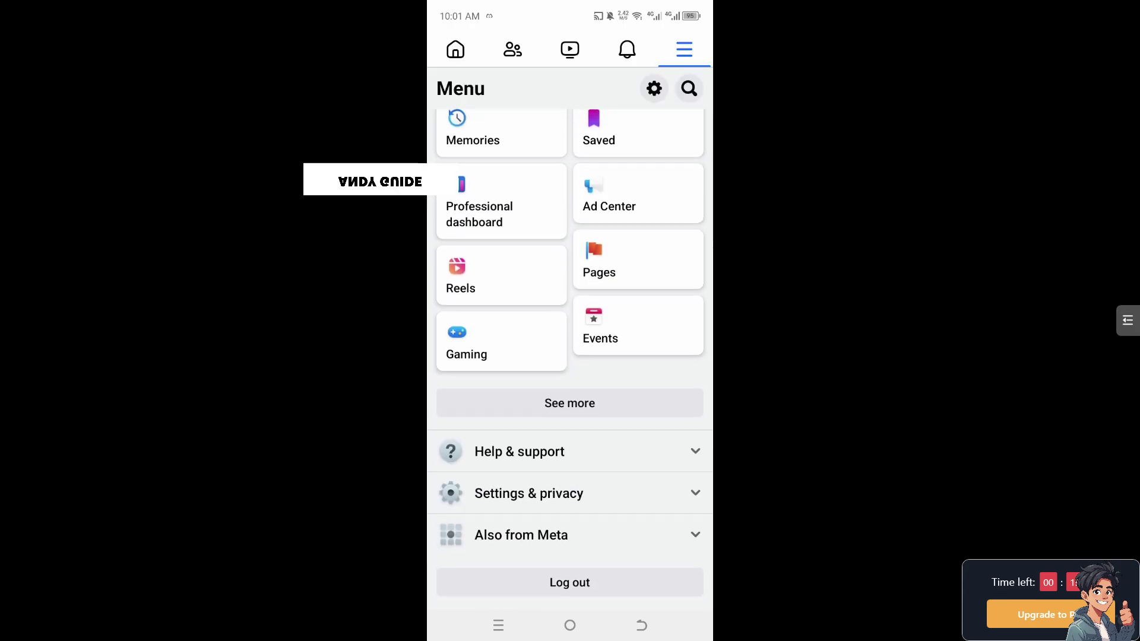
click(528, 491)
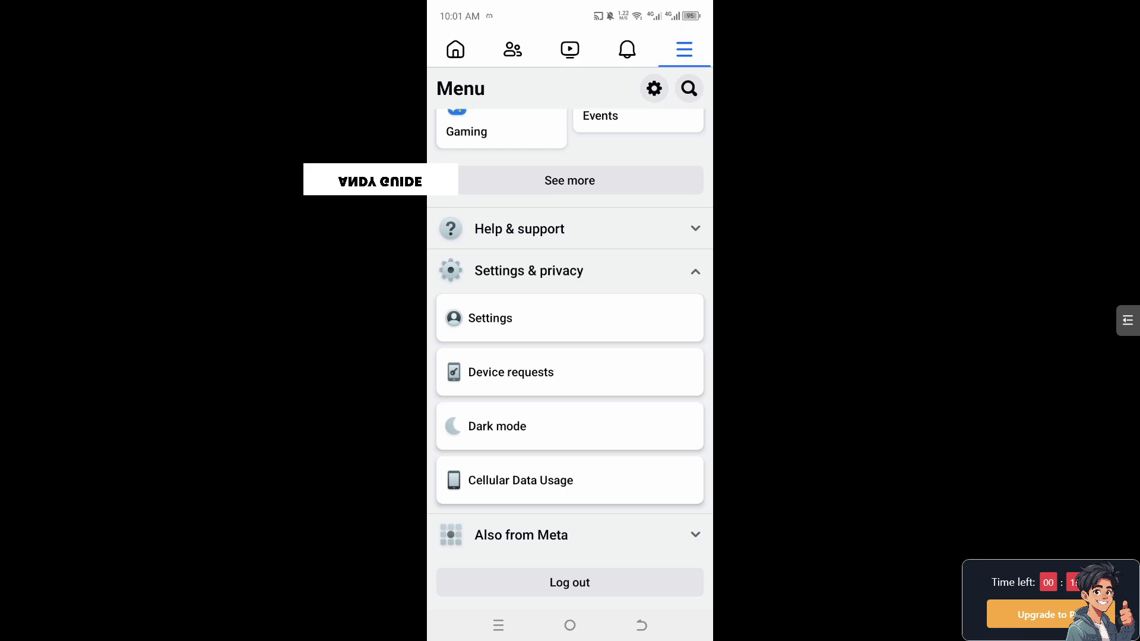
click(490, 318)
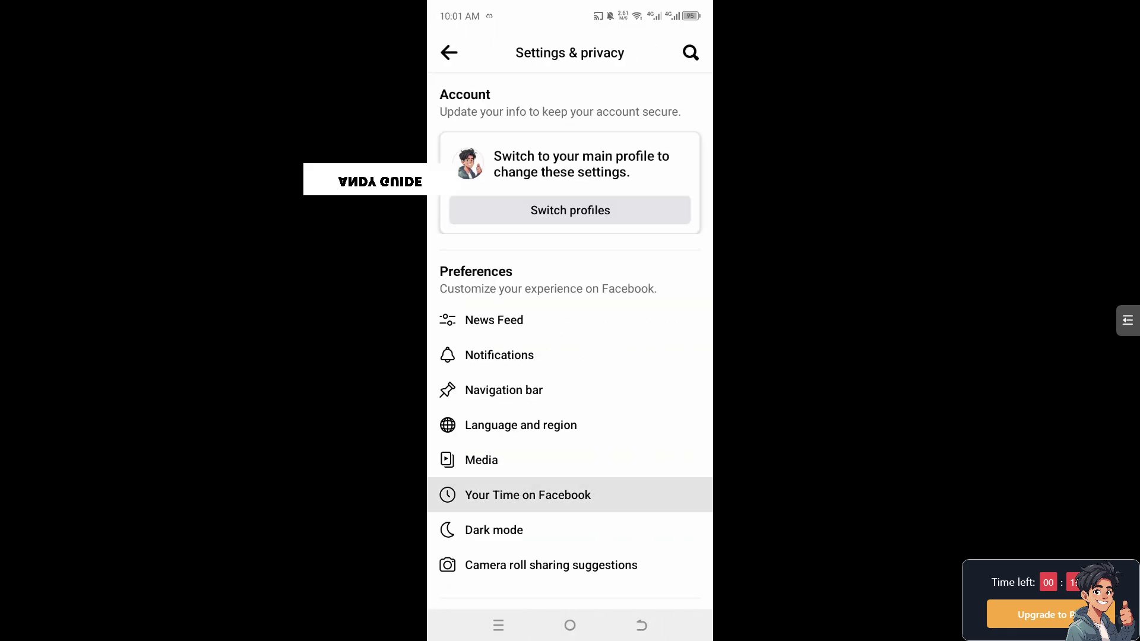
scroll(571, 356, down, 4)
scroll(570, 357, down, 2)
scroll(570, 356, down, 2)
scroll(570, 356, down, 2)
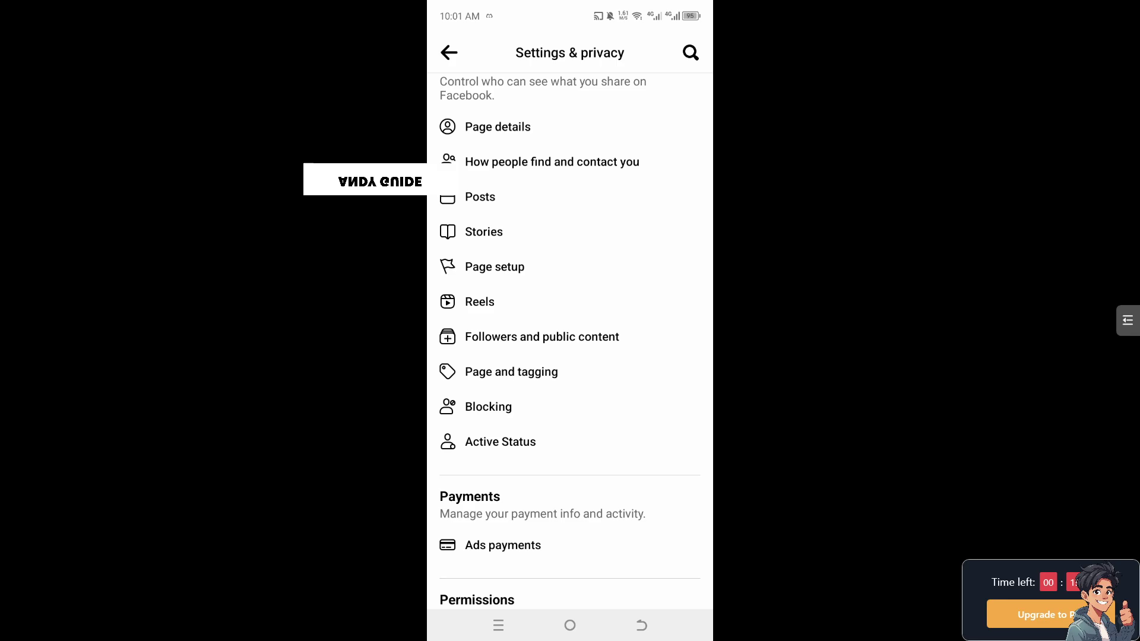
scroll(570, 356, down, 1)
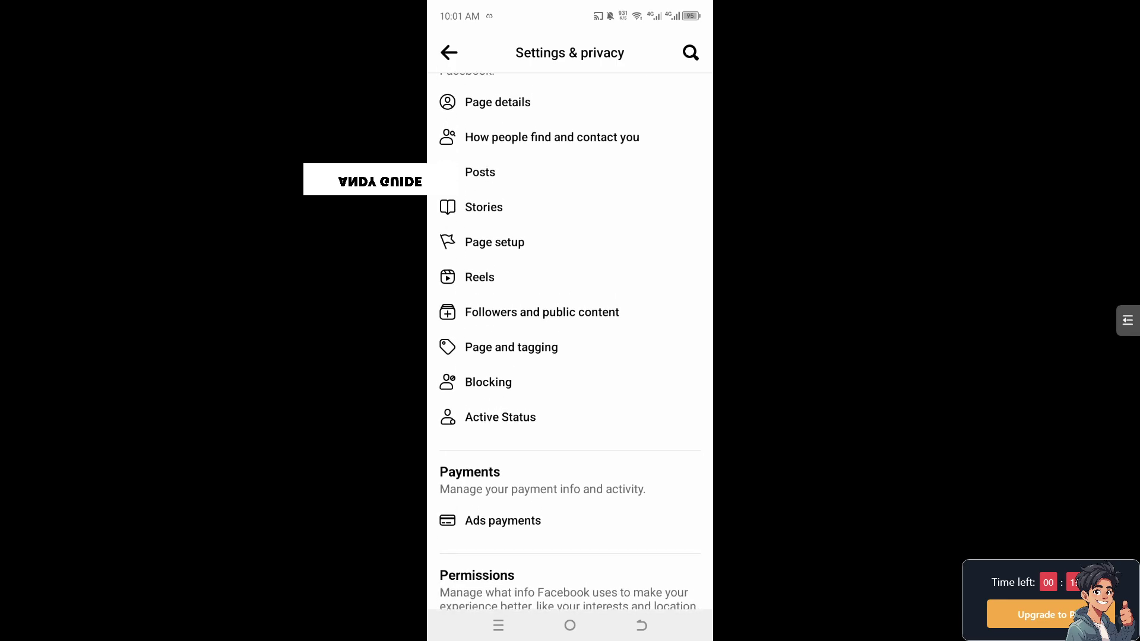
Step: Open Ads payments and review Billing & payments: $0.00 balance, no payment methods
click(503, 521)
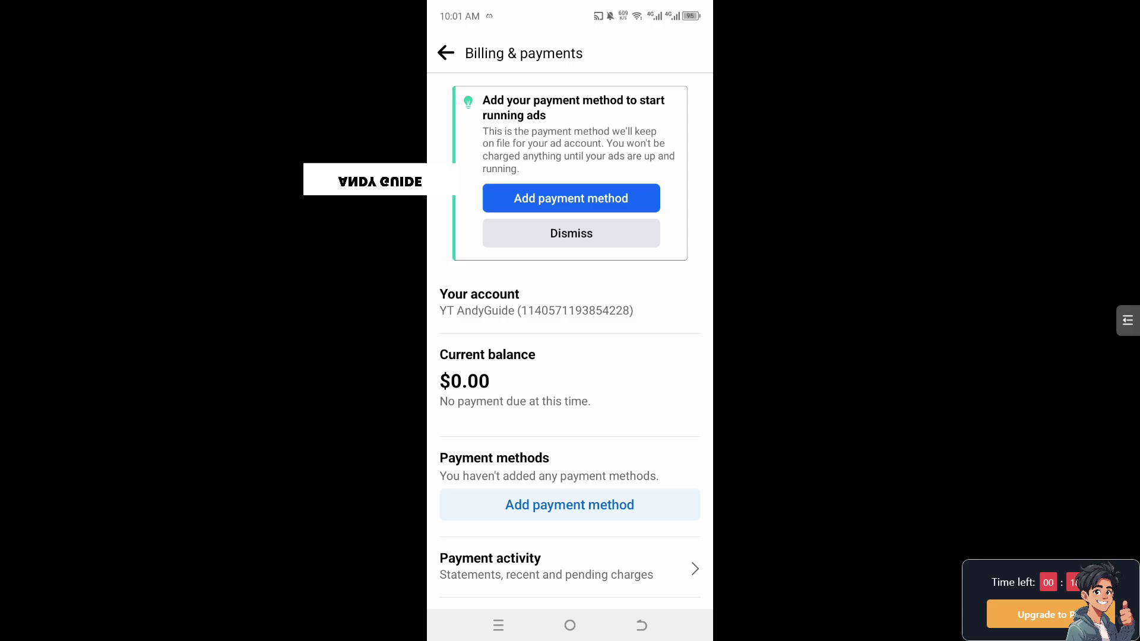
scroll(570, 356, down, 3)
scroll(570, 357, up, 3)
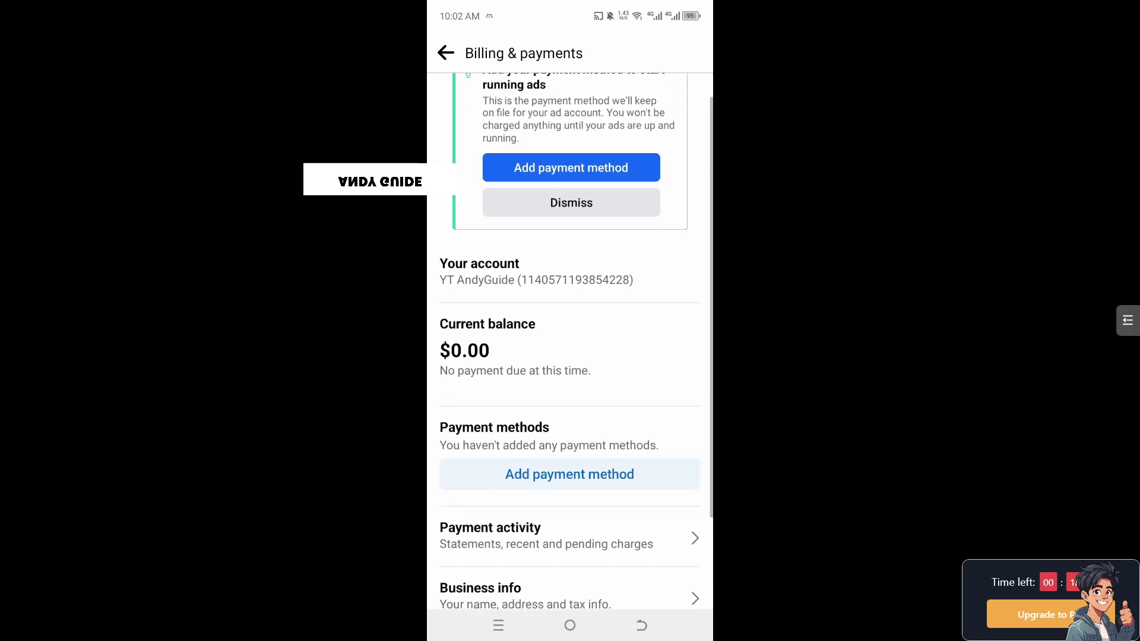